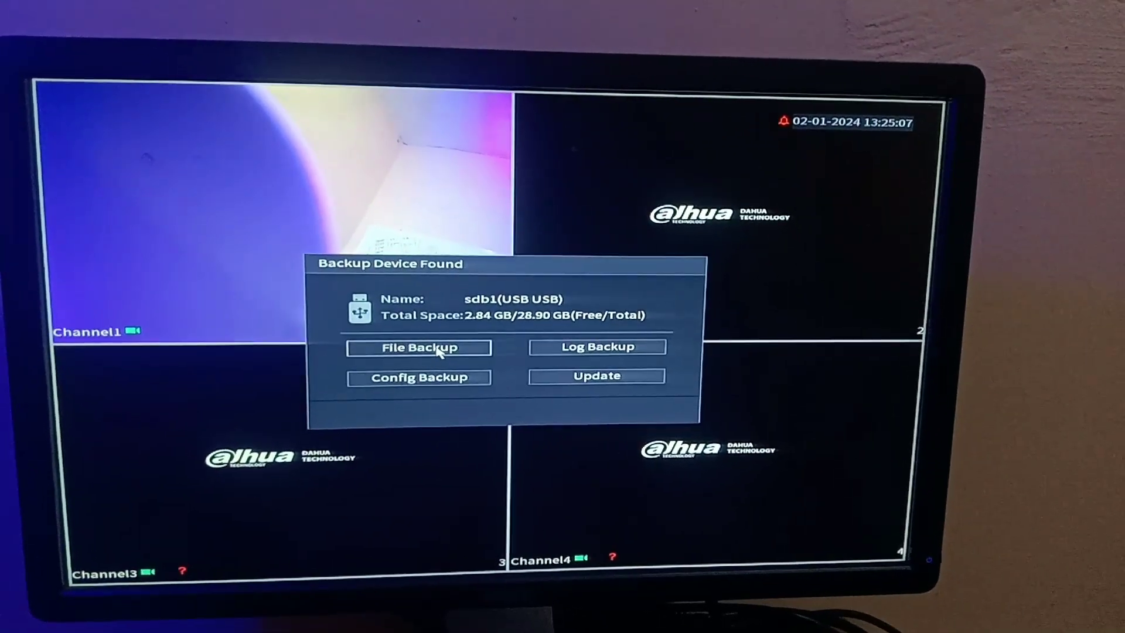
left_click(419, 348)
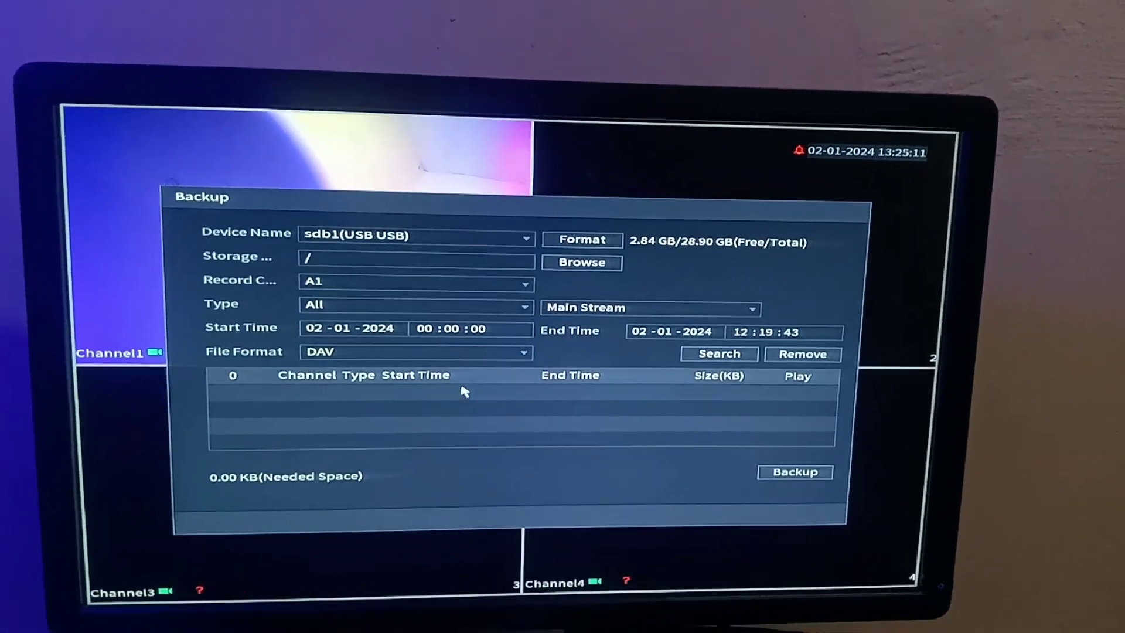
right_click(484, 391)
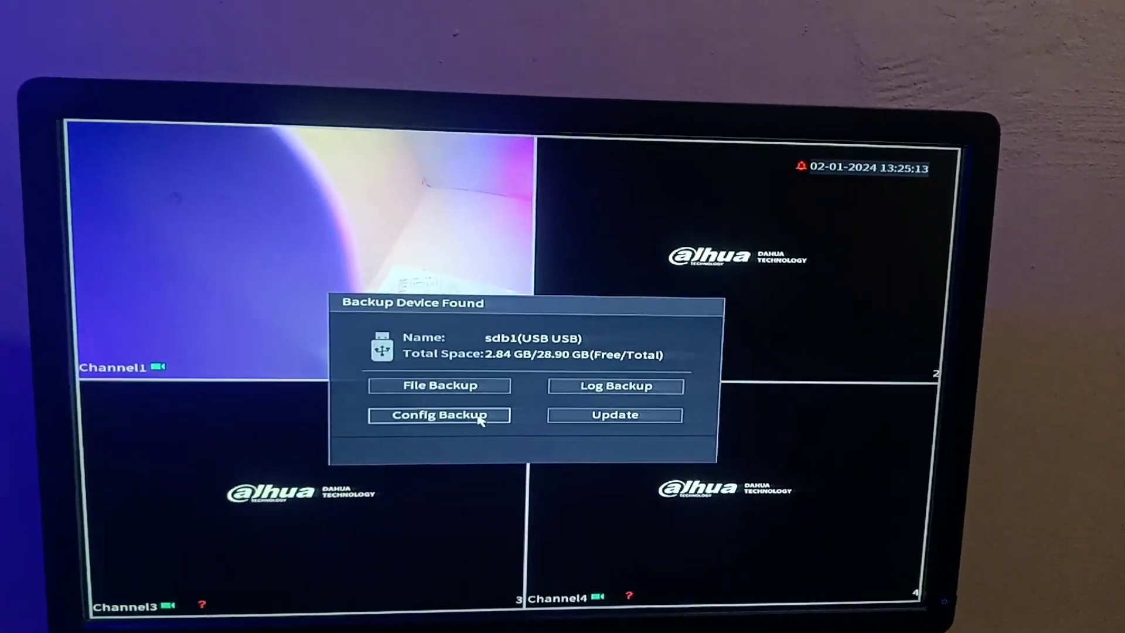
left_click(480, 418)
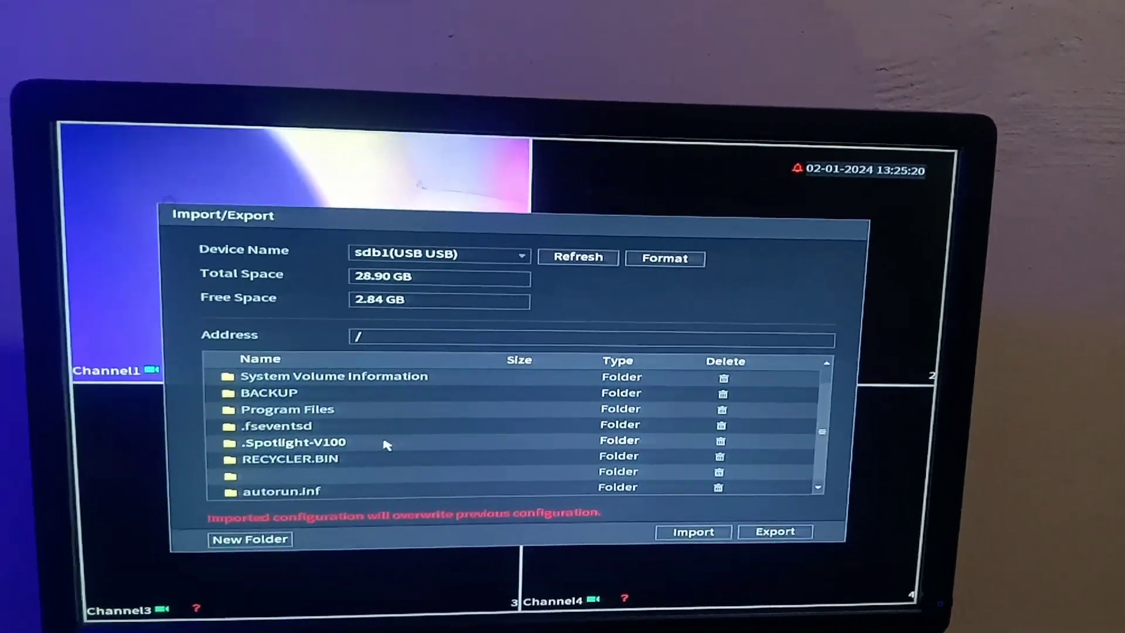
scroll(387, 442, "down", 2)
scroll(387, 441, "up", 2)
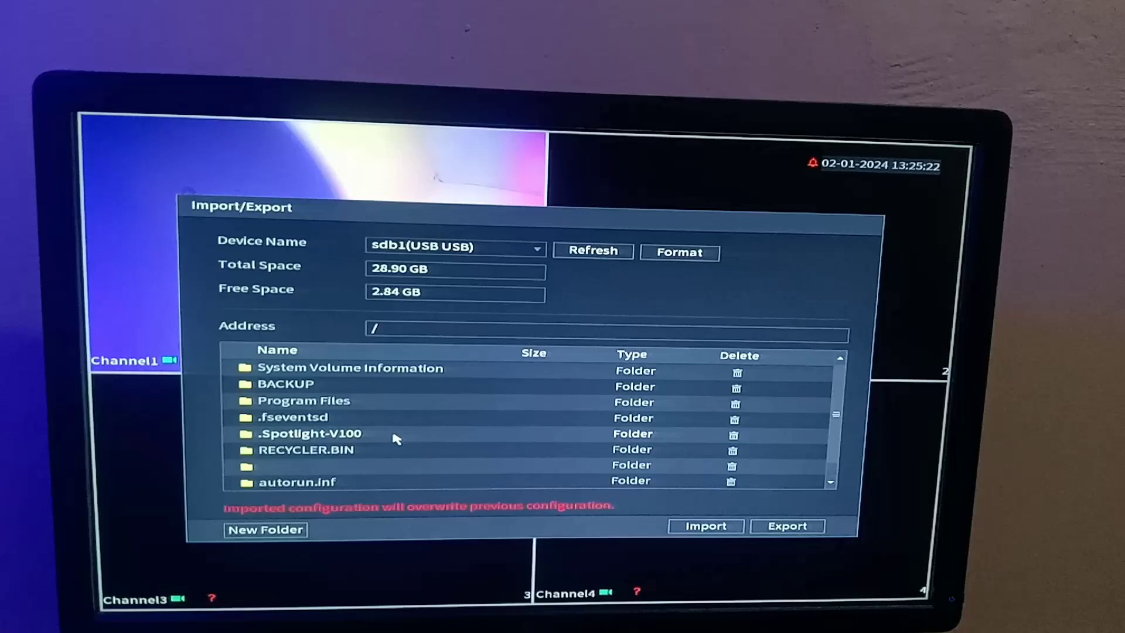
scroll(393, 438, "down", 2)
right_click(396, 429)
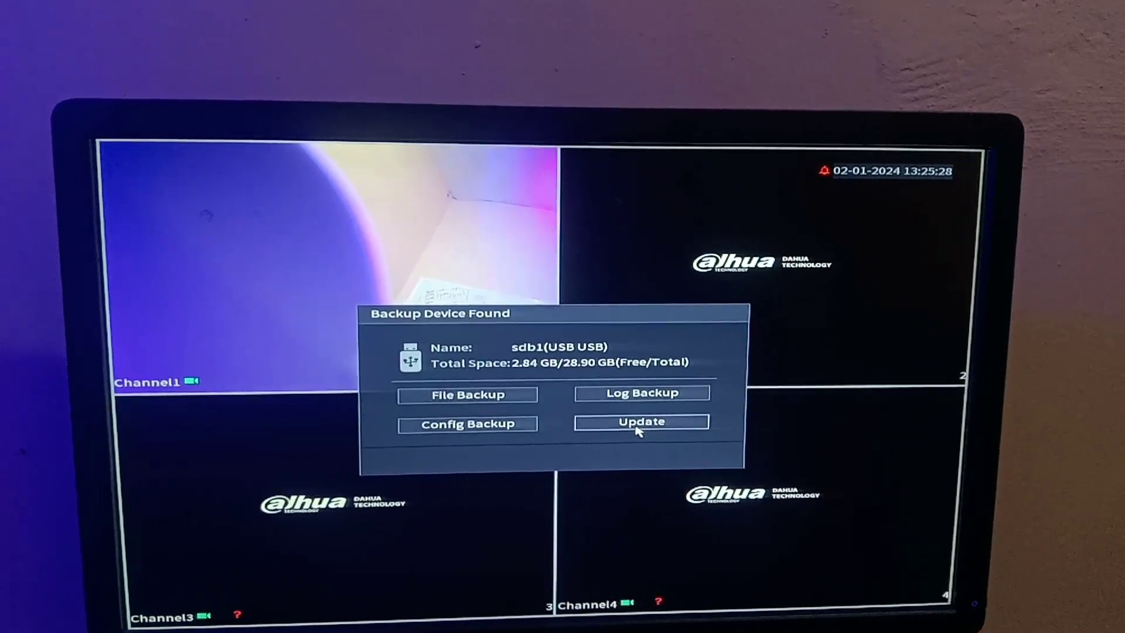
left_click(639, 423)
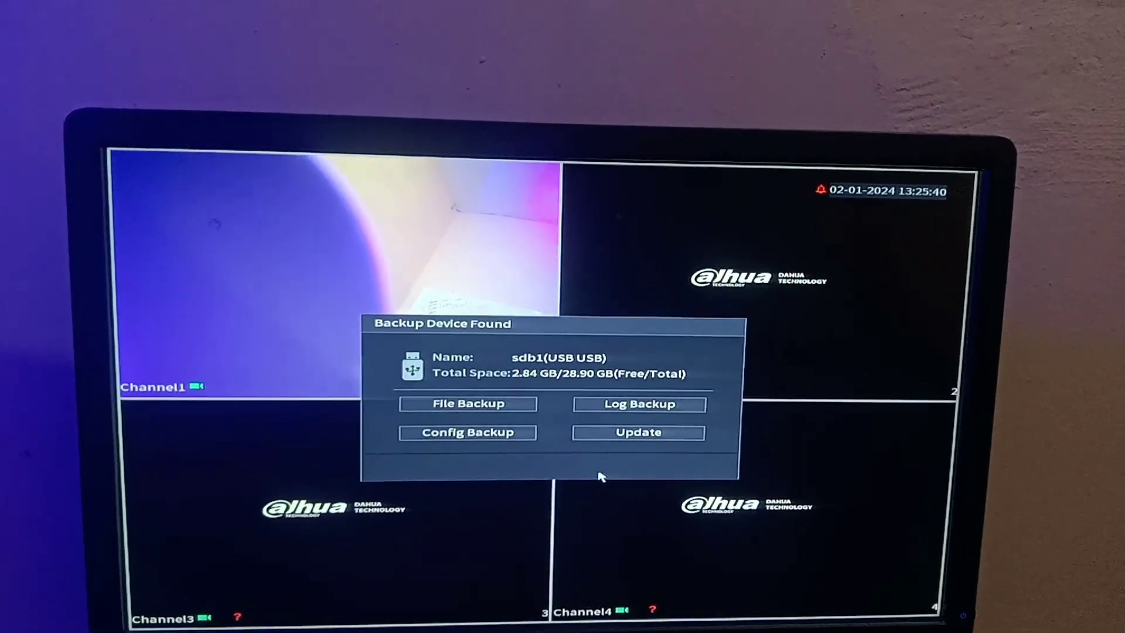
Dismiss the USB backup options and reach the BACKUP page via the Main Menu.
right_click(580, 449)
right_click(414, 303)
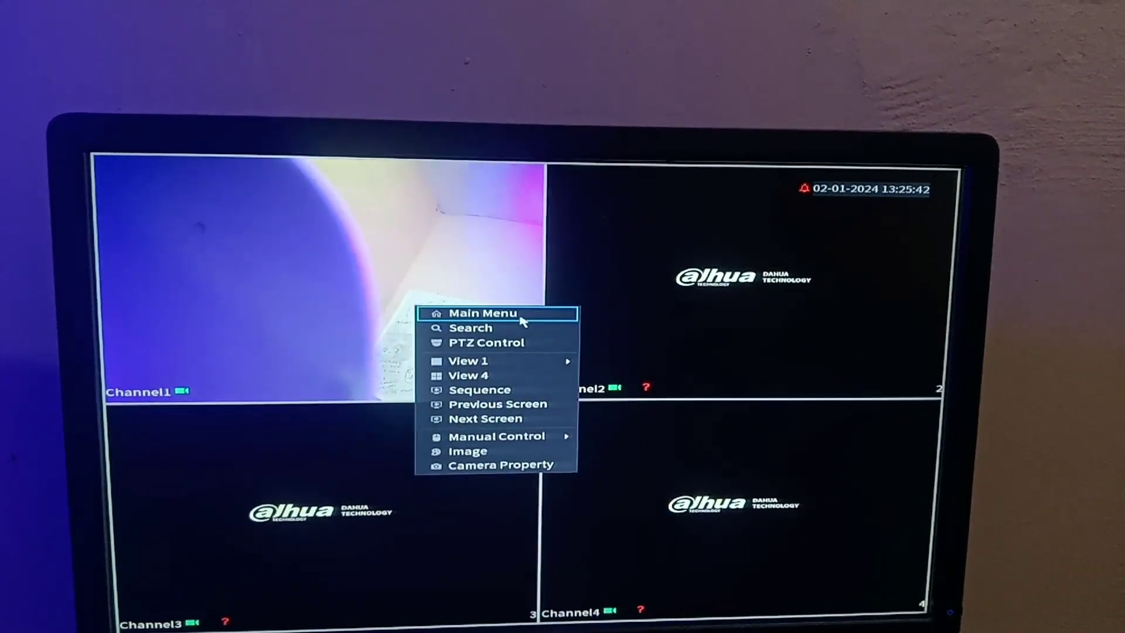
left_click(514, 317)
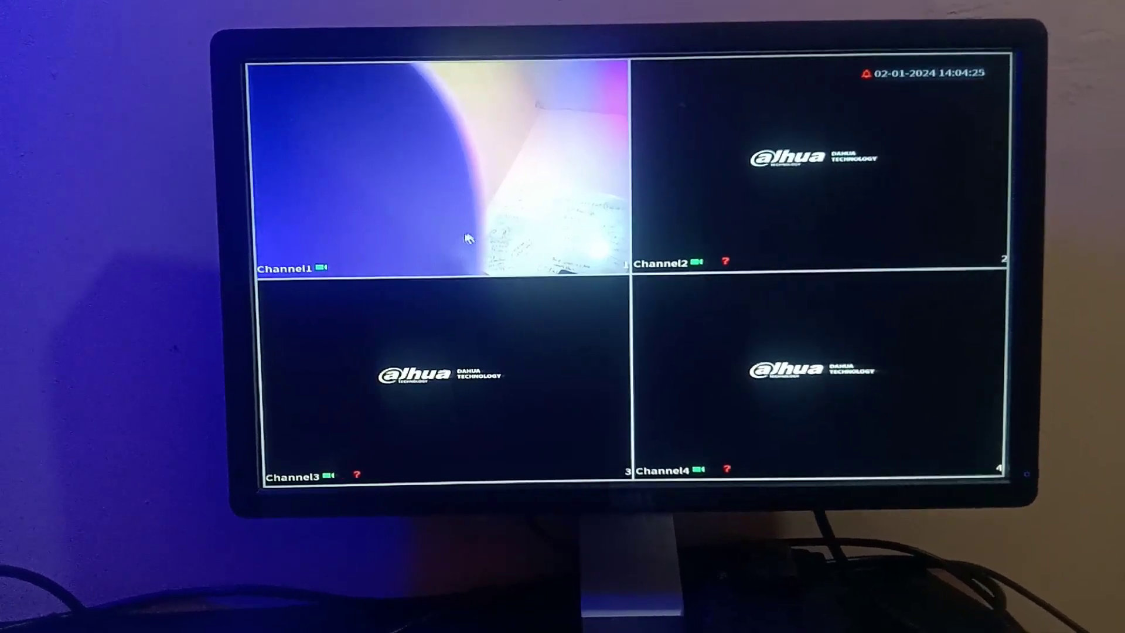
right_click(467, 230)
left_click(519, 229)
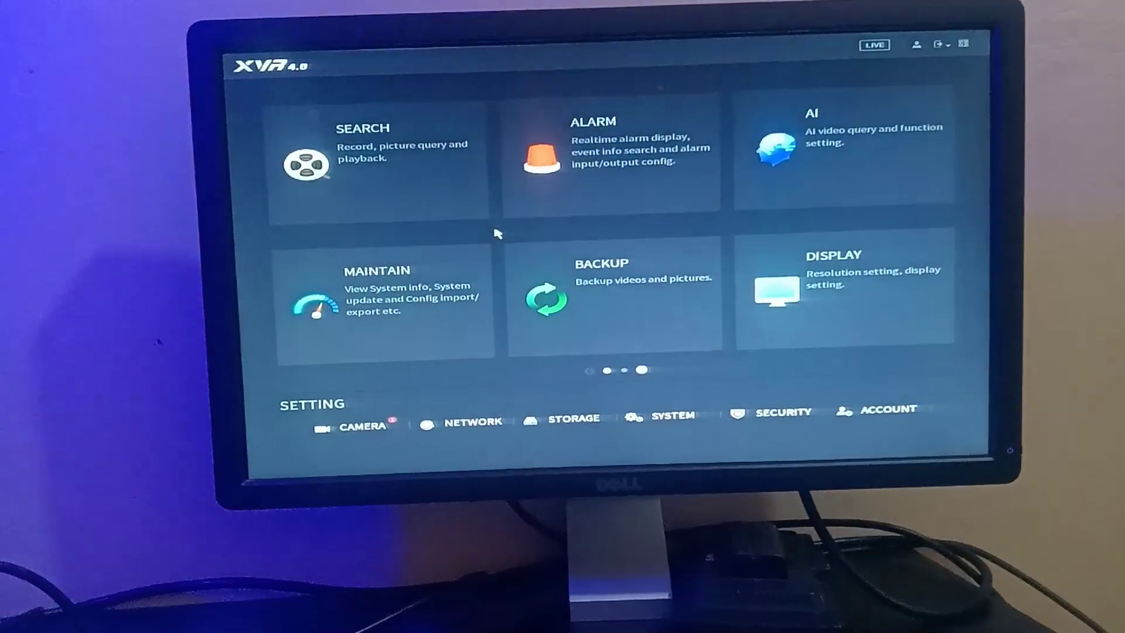
left_click(568, 304)
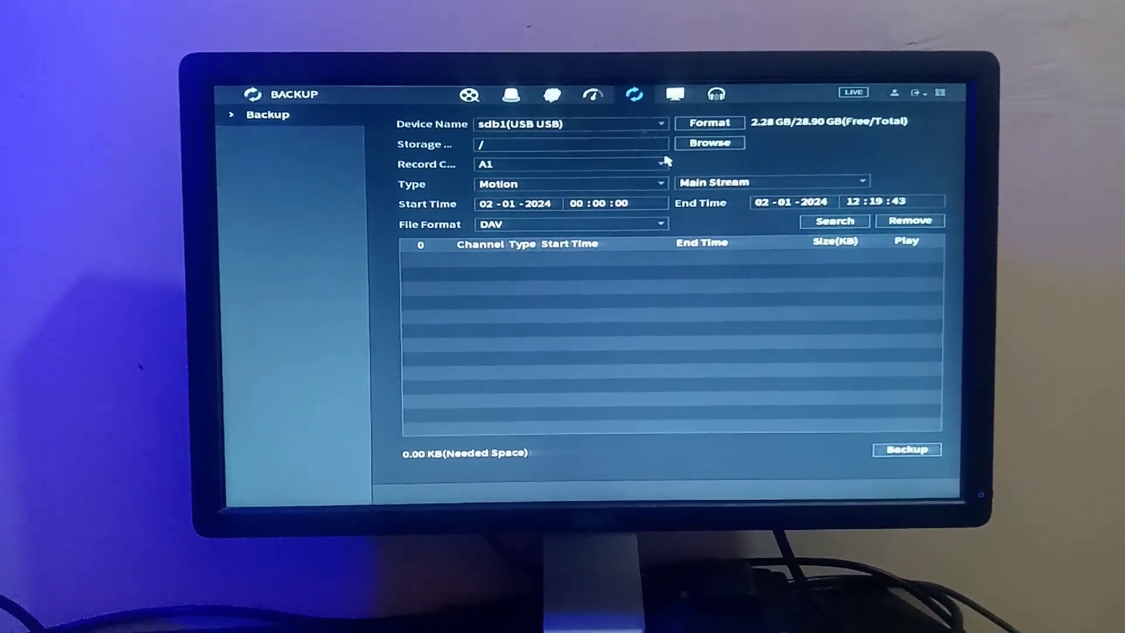
Point the backup storage path at the USB footage folder, abandoning a new-folder attempt.
left_click(701, 146)
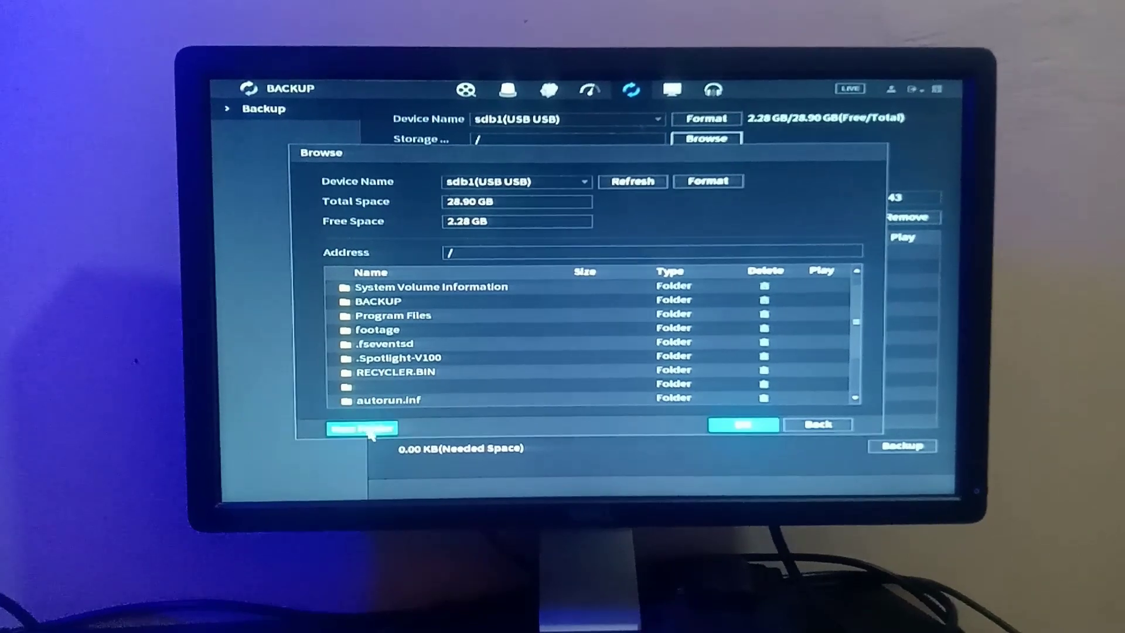
left_click(365, 429)
left_click(553, 261)
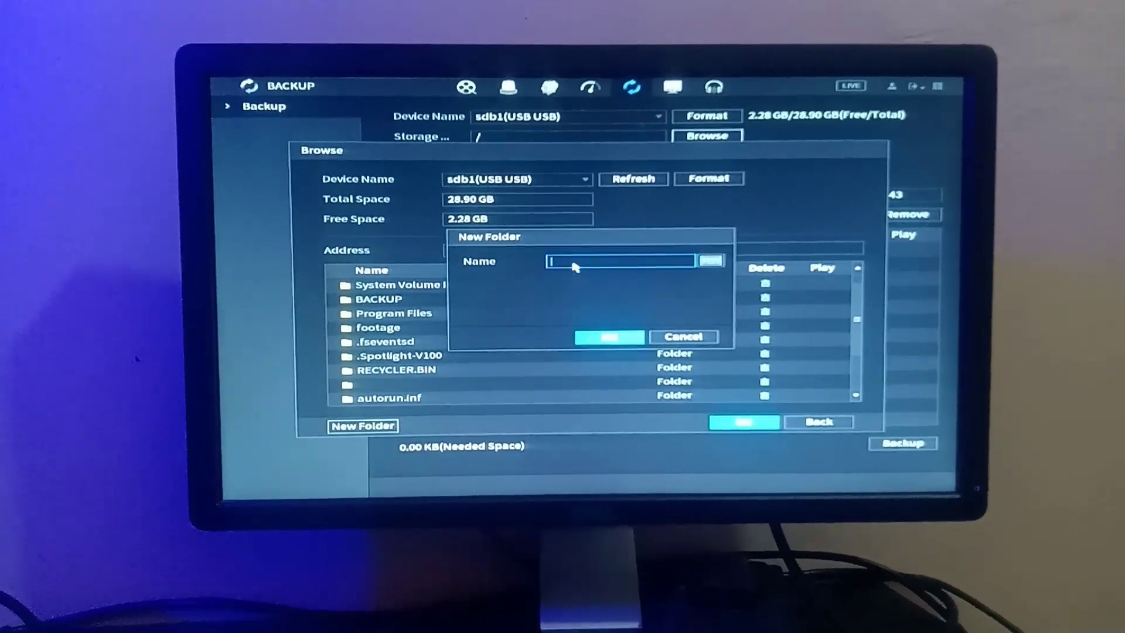
left_click(687, 341)
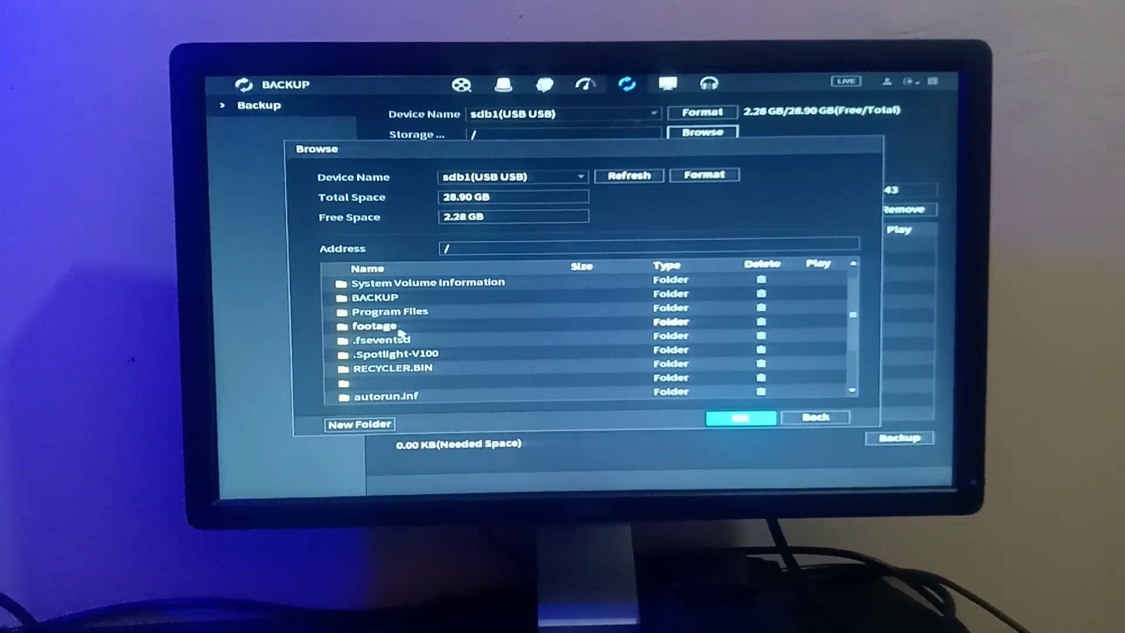
left_click(403, 328)
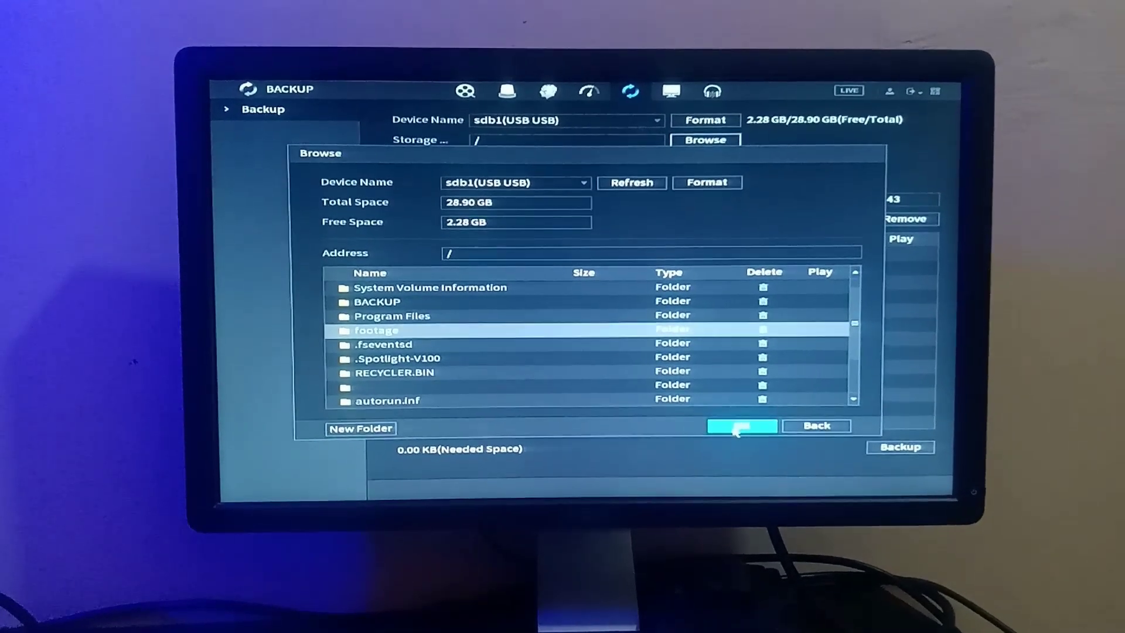
left_click(738, 425)
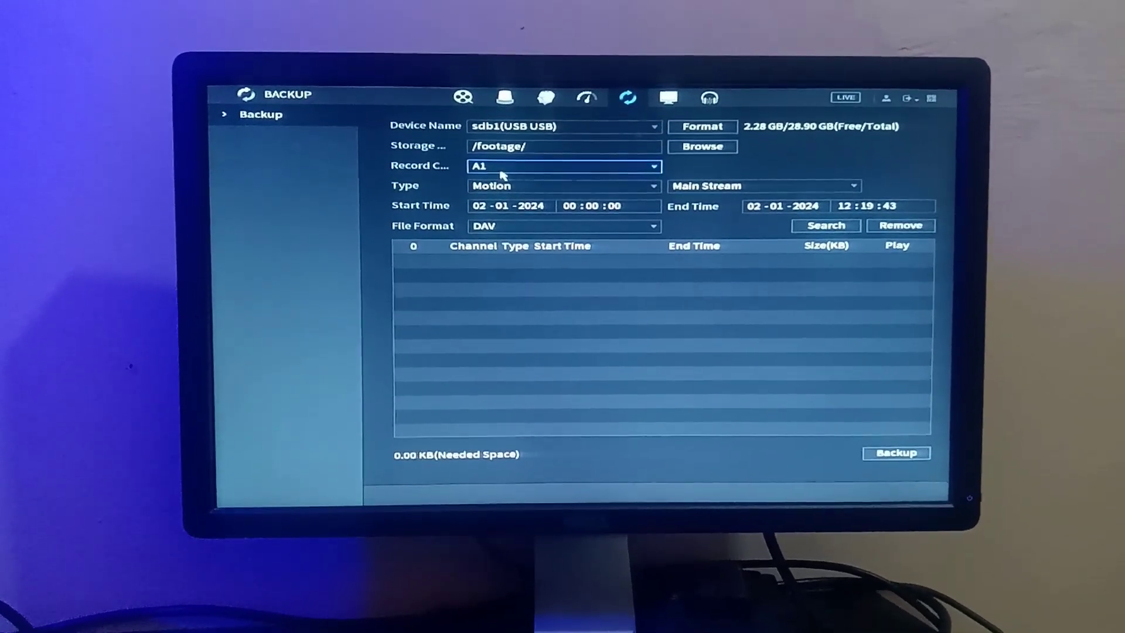
Keep A1 as the record channel and bring up the recording Type choices.
left_click(502, 170)
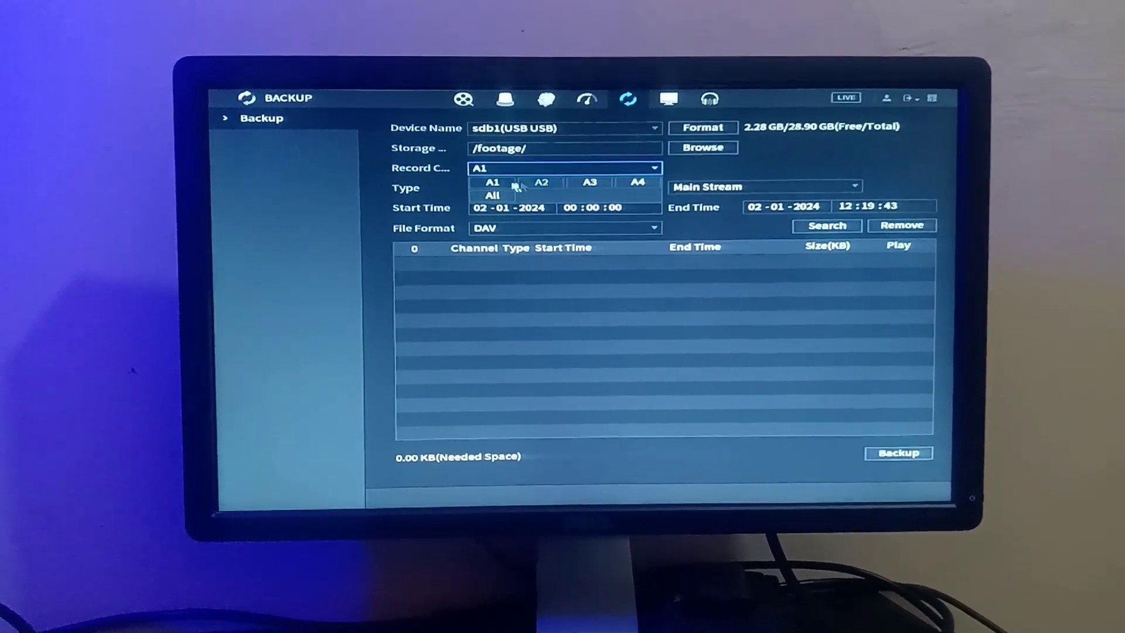
left_click(484, 184)
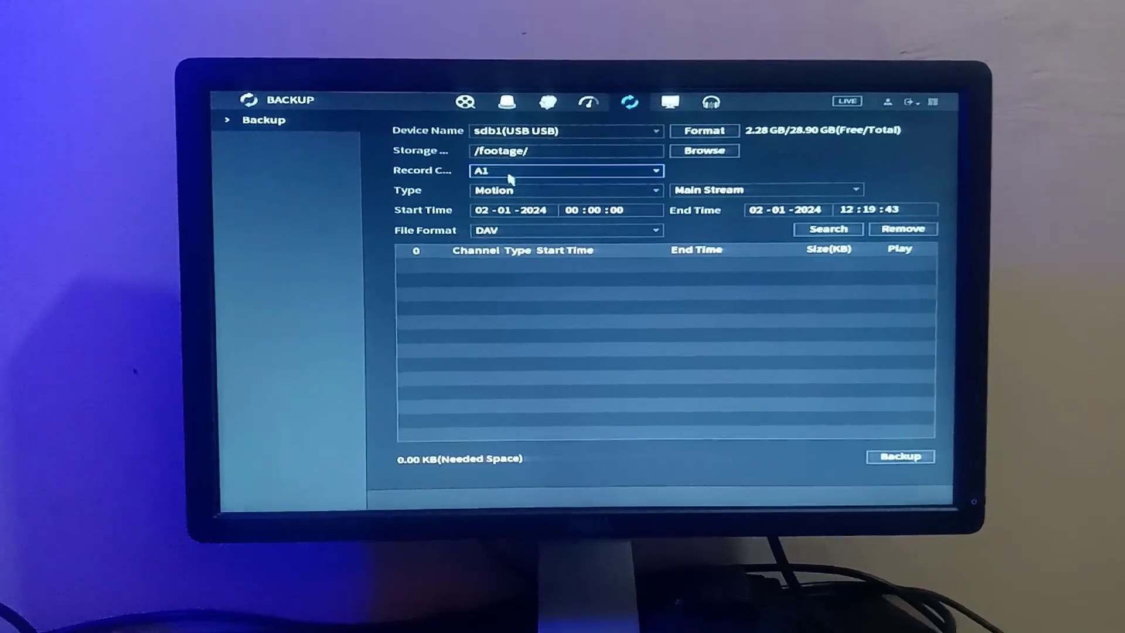
left_click(507, 195)
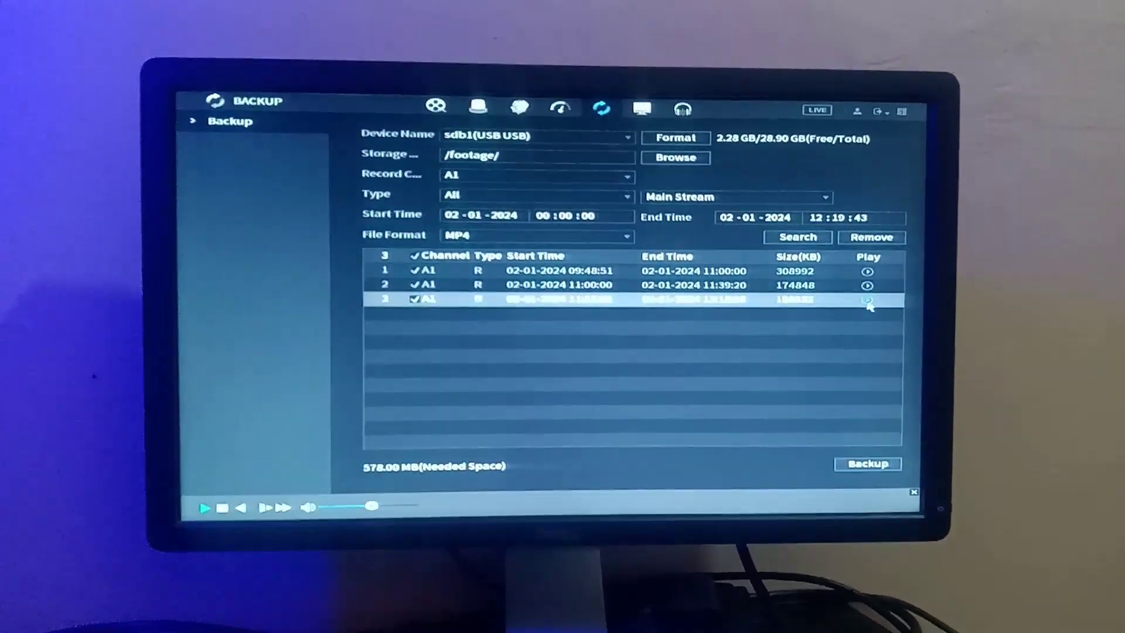
Preview the third A1 recording, then stop it and return to the list.
left_click(867, 301)
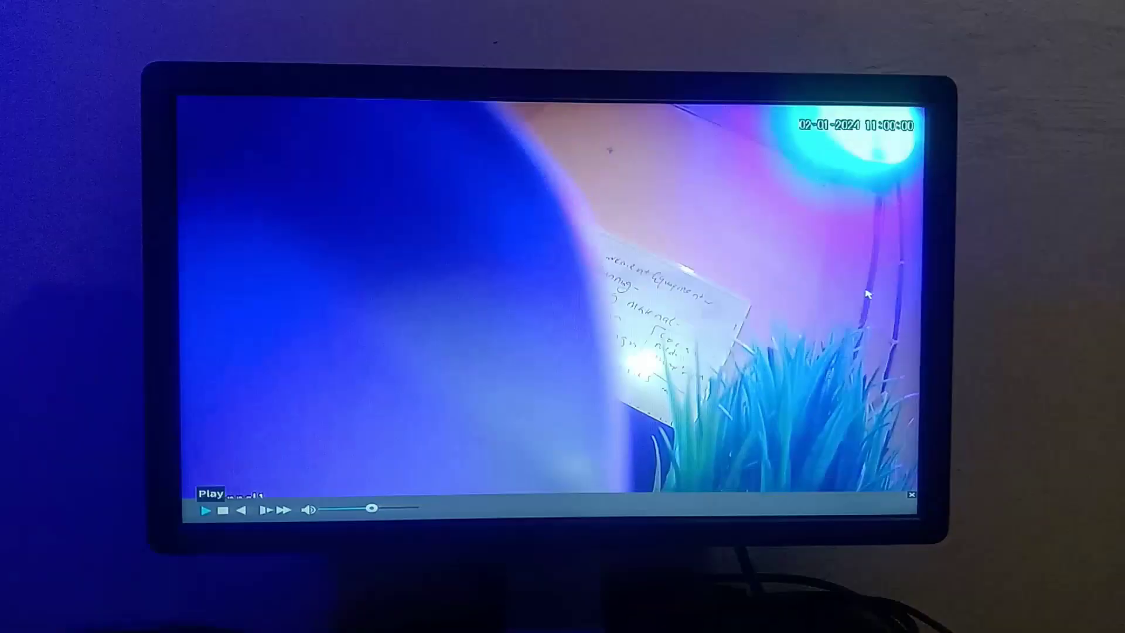
right_click(723, 364)
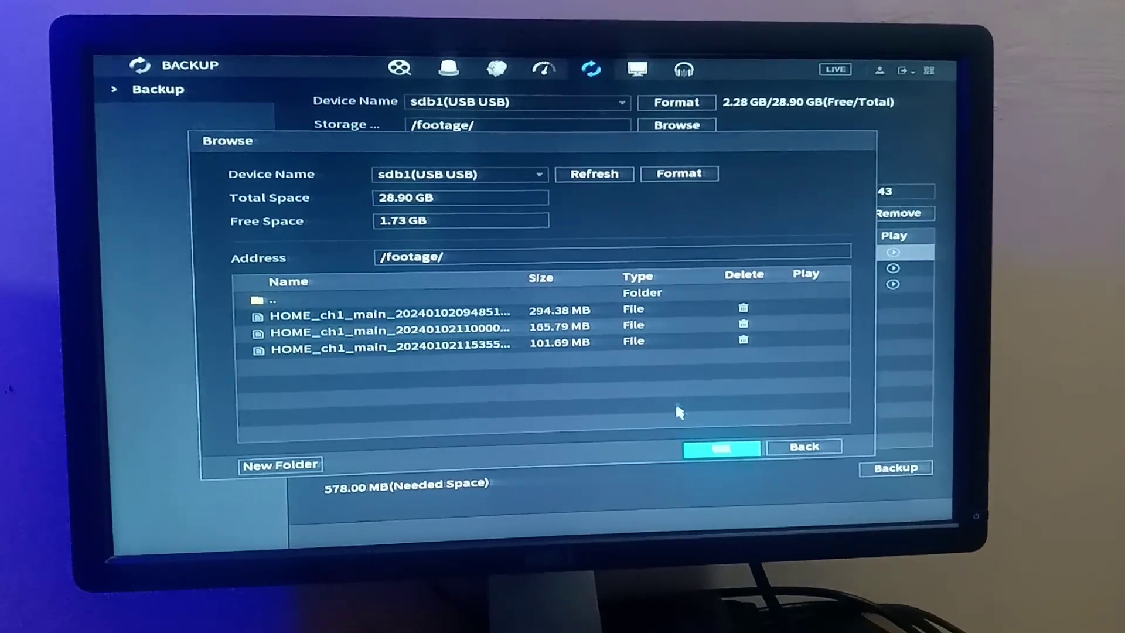
Dismiss the Browse dialog listing the footage folder's contents.
left_click(719, 449)
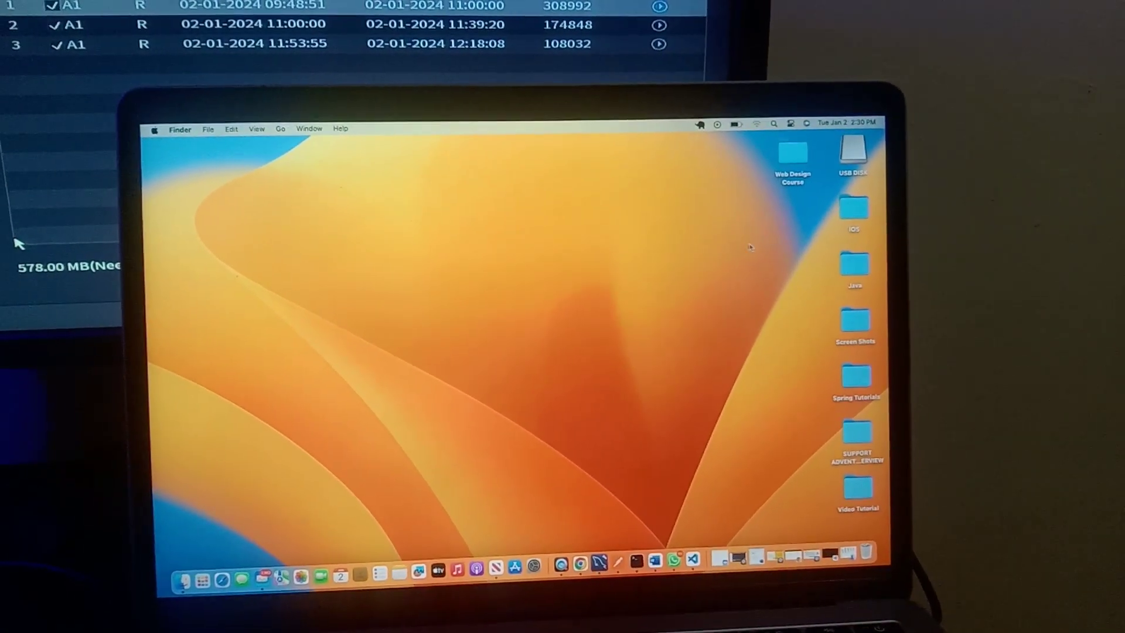
Open USB DISK, then its footage folder, and play the first HOME_ch1 MP4.
double_click(828, 131)
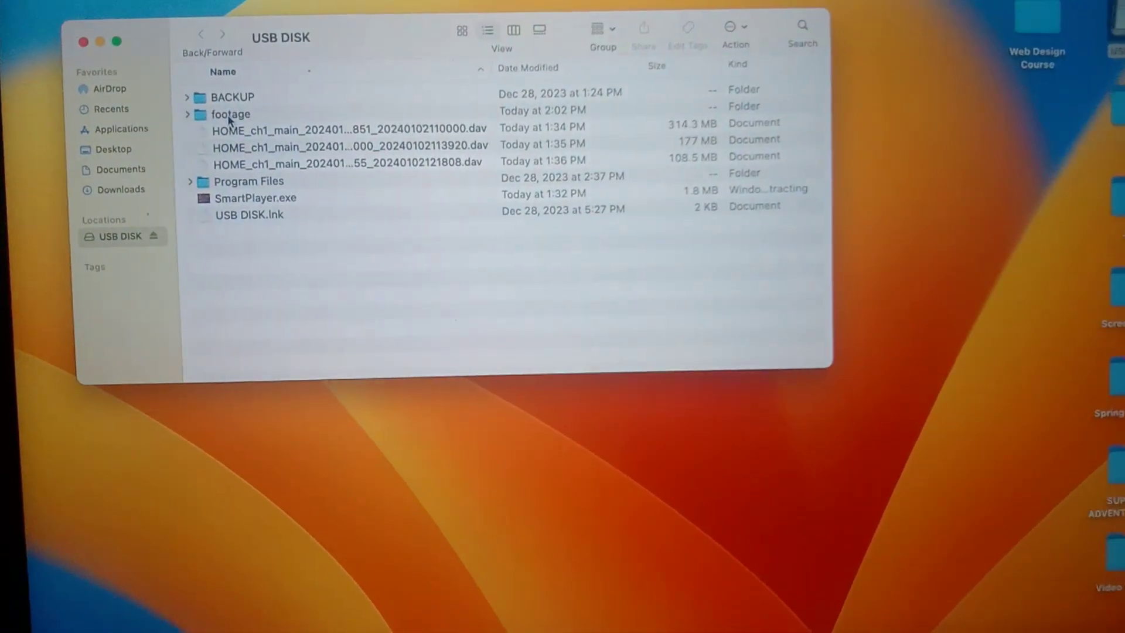
double_click(250, 146)
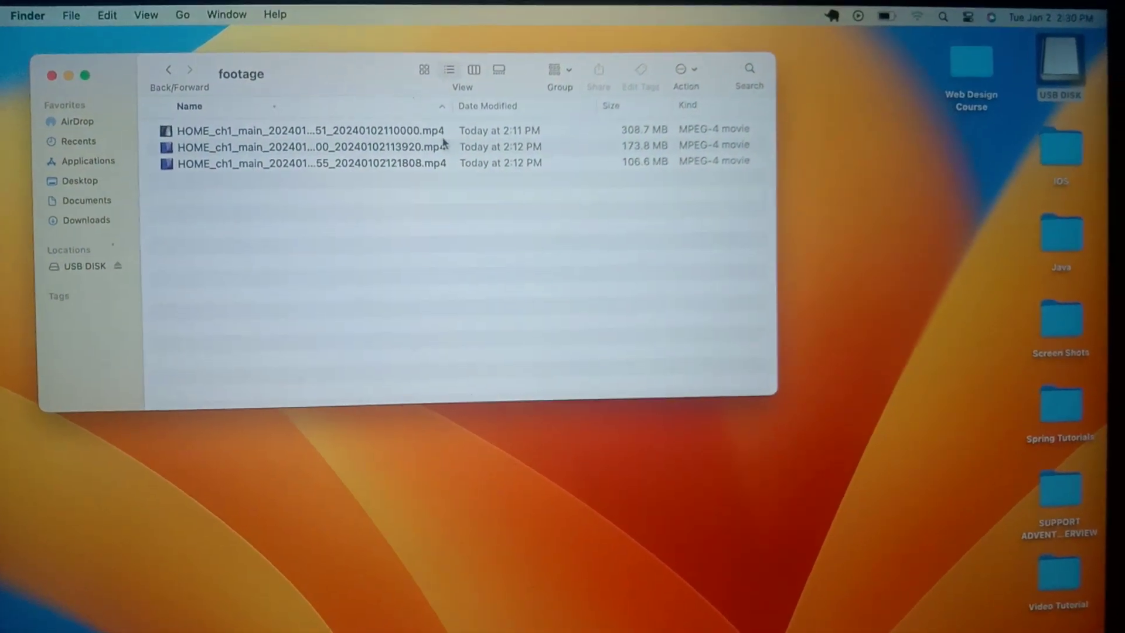
double_click(400, 124)
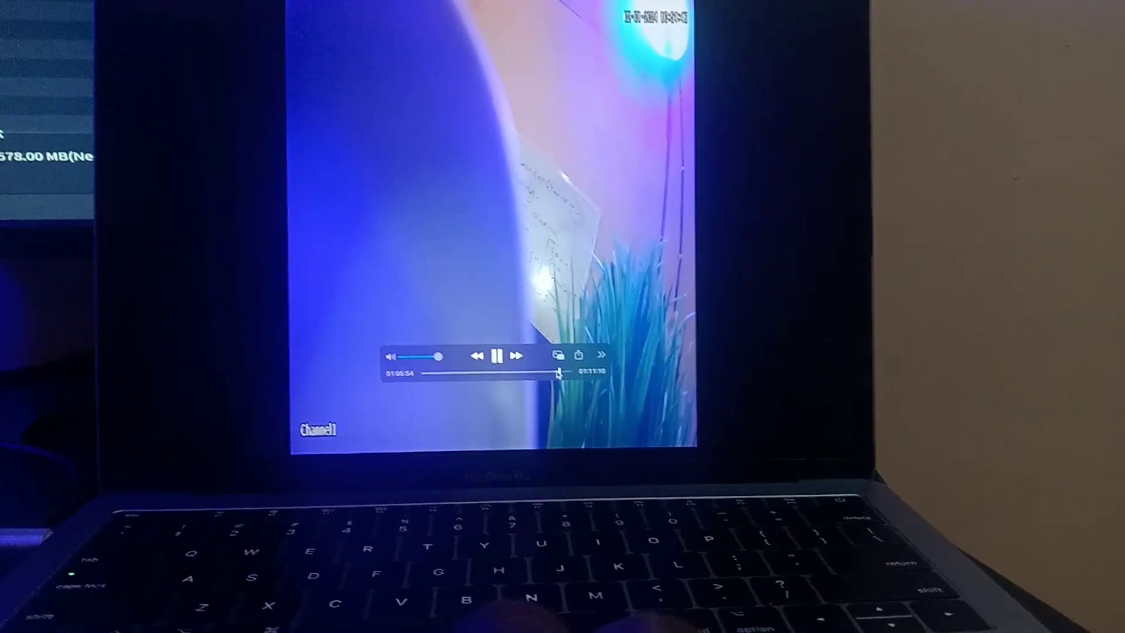
Scrub the QuickTime playhead back to about 24 minutes into the clip.
left_click_drag(542, 346, 469, 347)
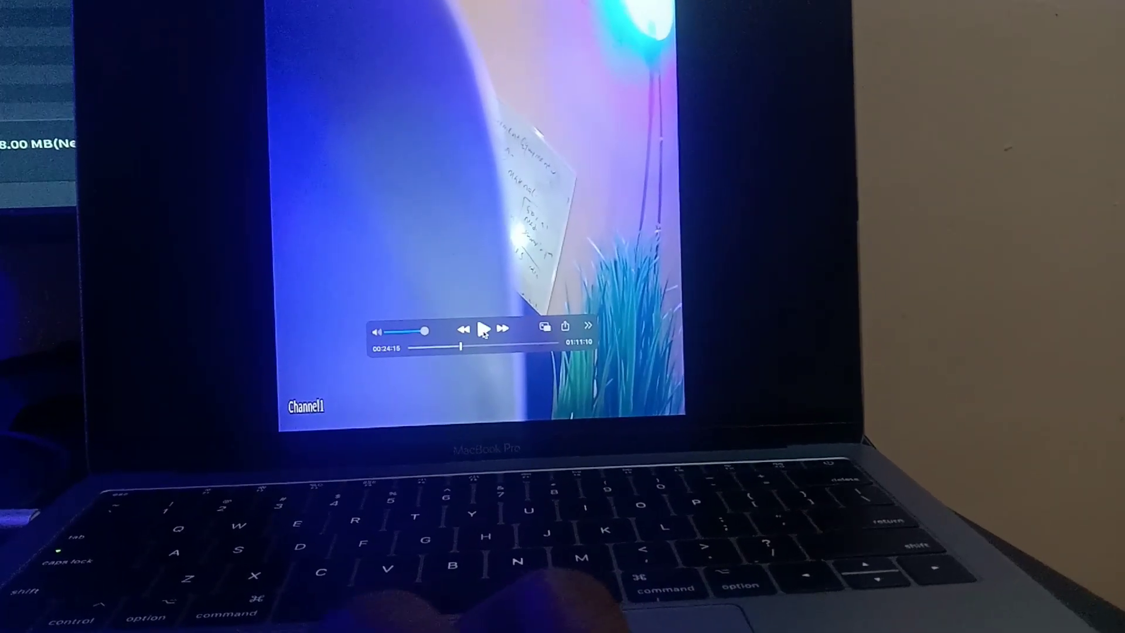